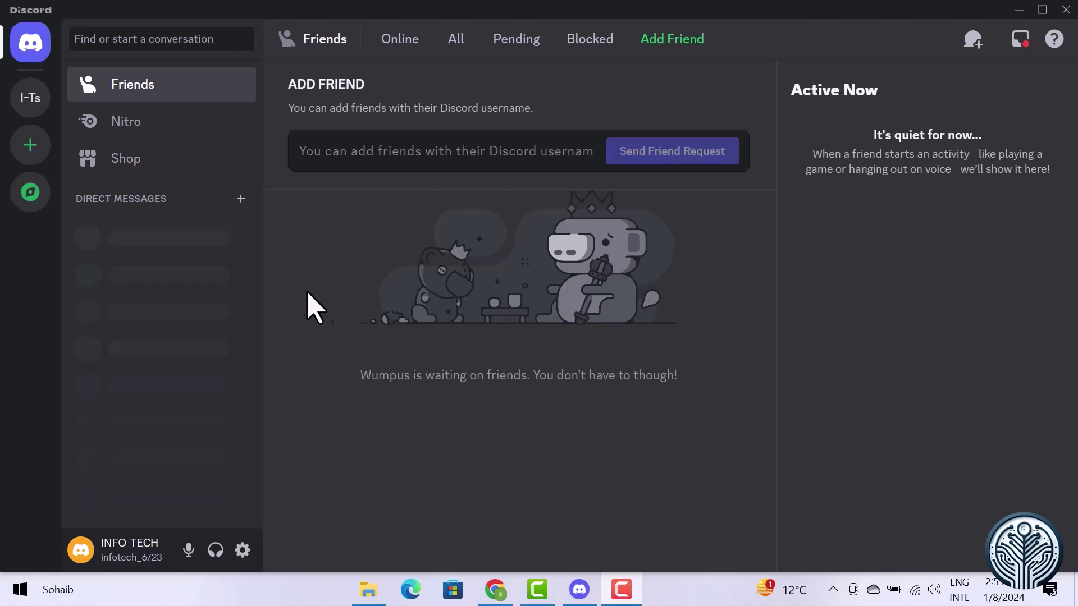
# - Switch from the Friends page to the INFO-TECH server's #games channel
pyautogui.click(30, 98)
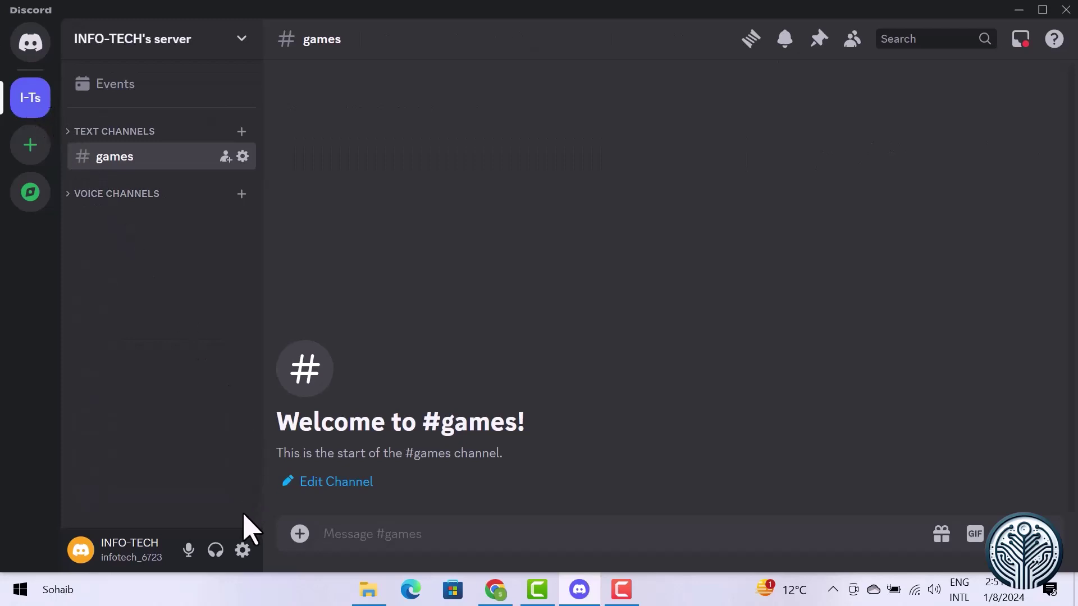
# - Turn off Hardware Acceleration in Discord's Advanced settings and confirm the relaunch
pyautogui.click(243, 553)
pyautogui.scroll(-5, 244, 563)
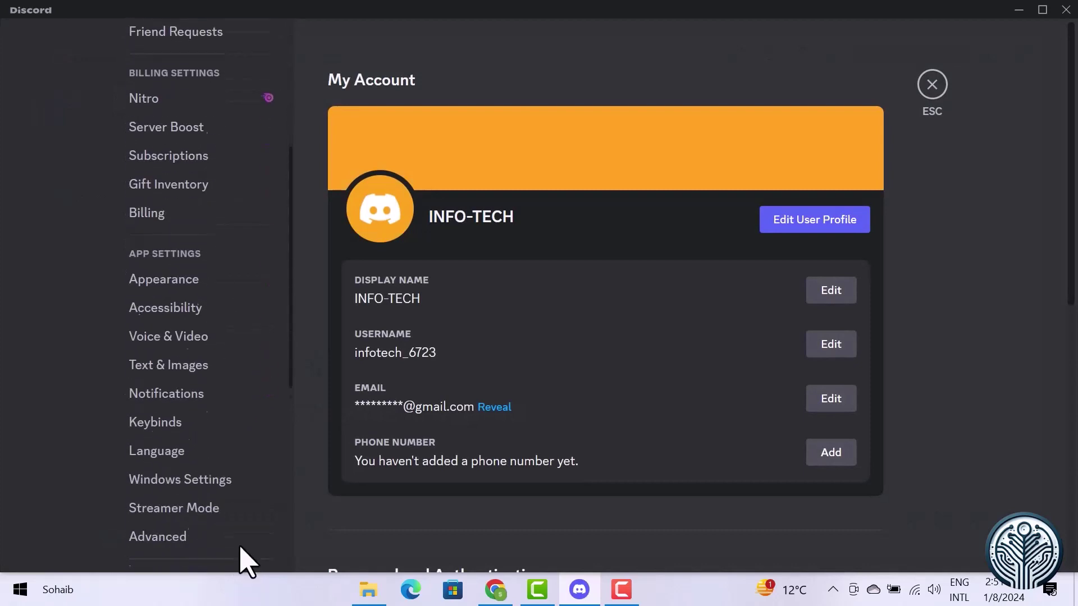
pyautogui.scroll(-2, 244, 562)
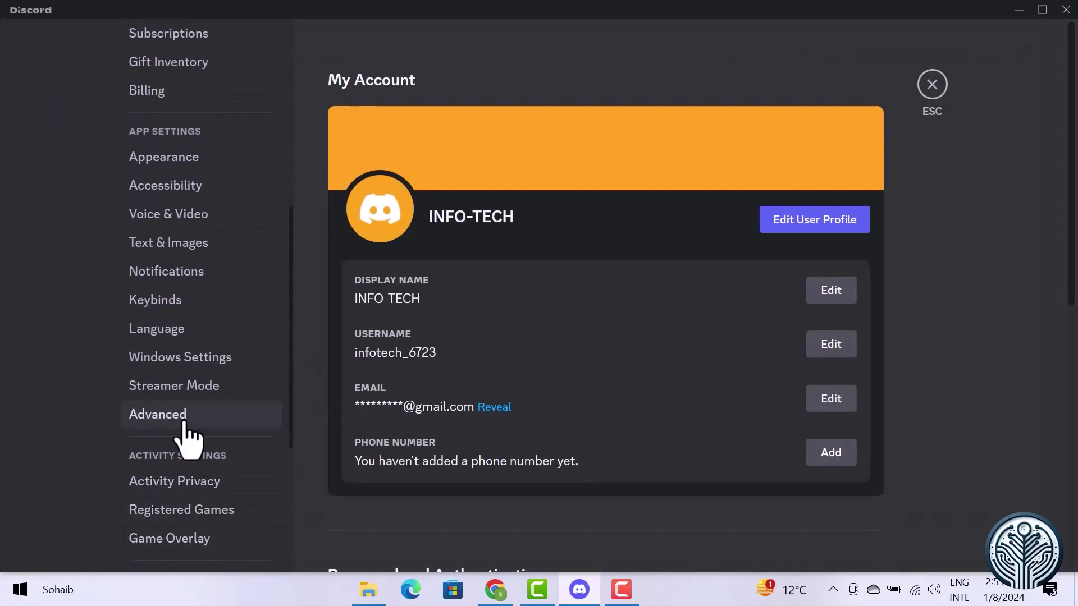
pyautogui.click(158, 414)
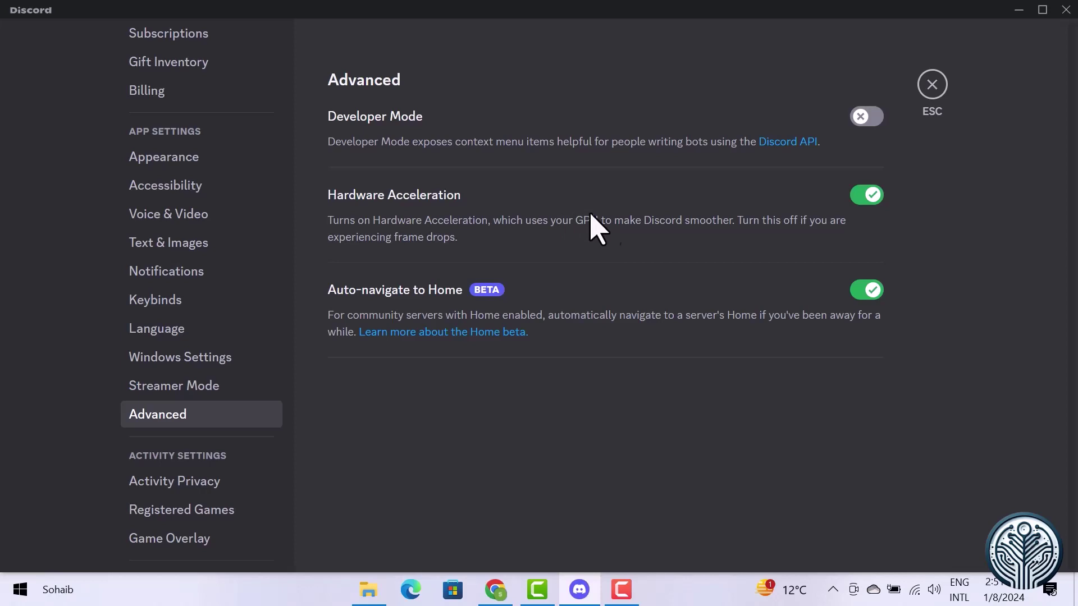
pyautogui.click(879, 202)
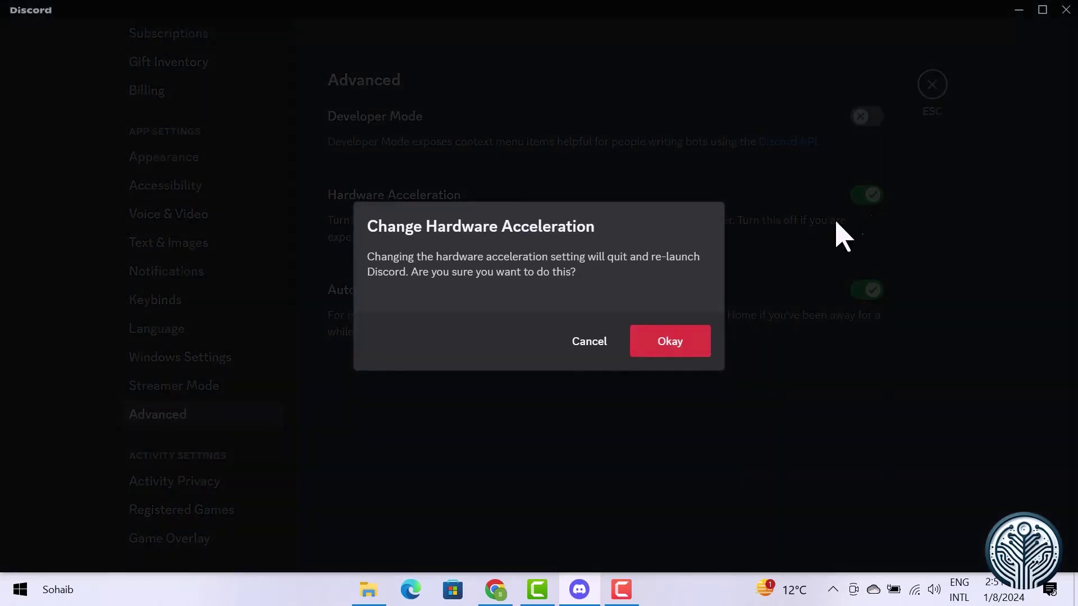
pyautogui.click(674, 340)
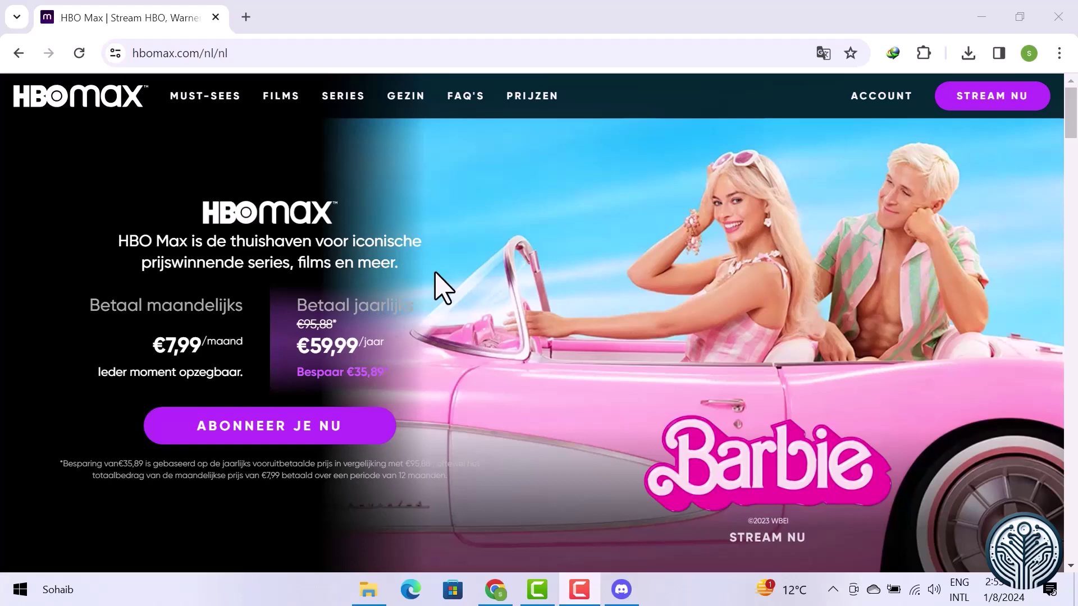
# - Disable Chrome's 'Use hardware acceleration when available' setting and go back to the HBO Max tab
pyautogui.click(1059, 54)
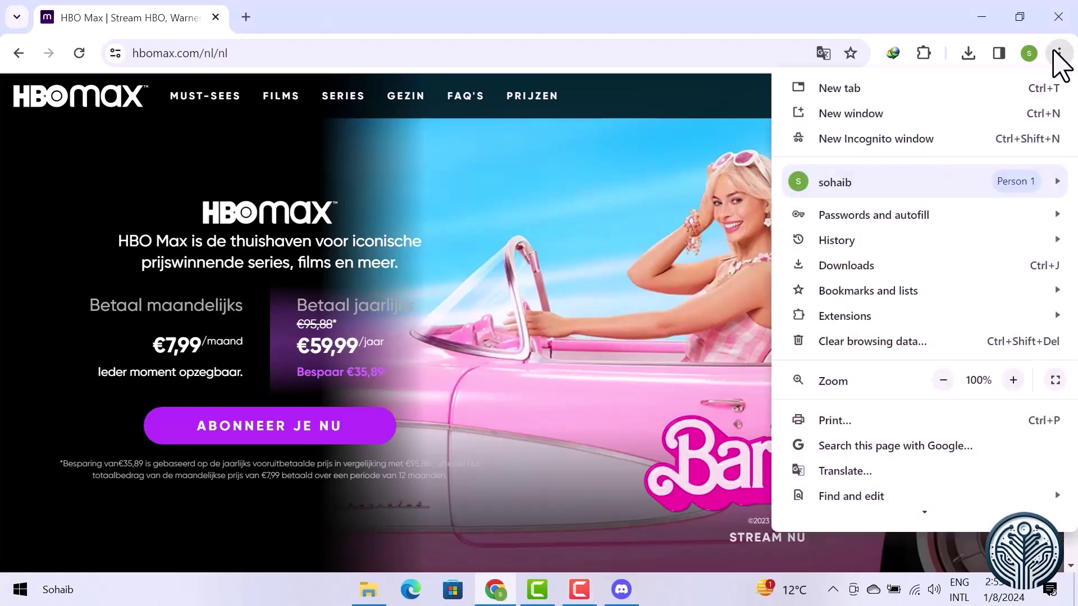
pyautogui.scroll(-2, 893, 337)
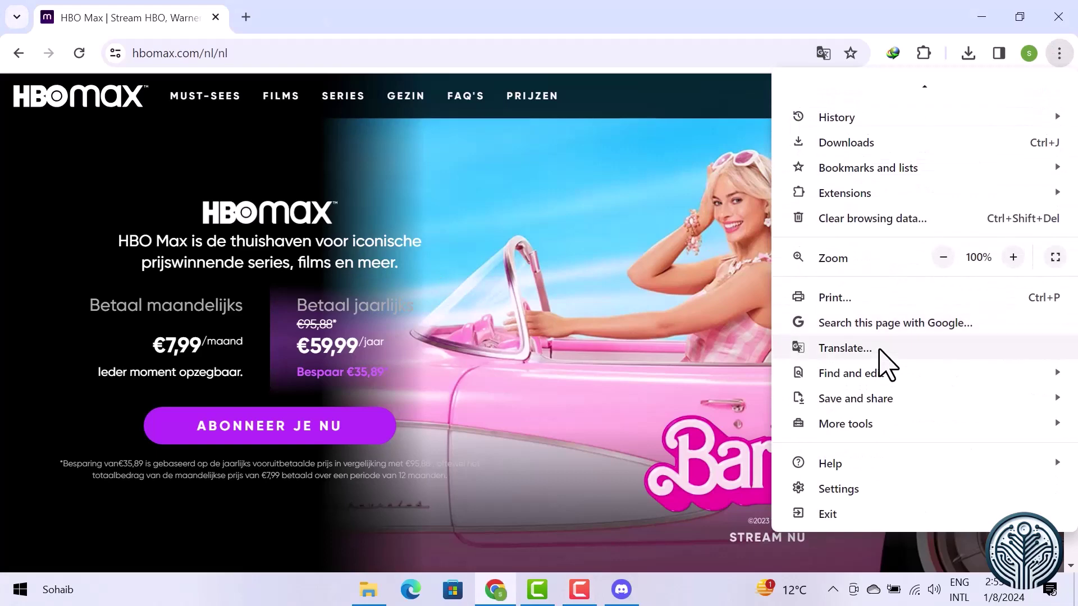
pyautogui.click(838, 489)
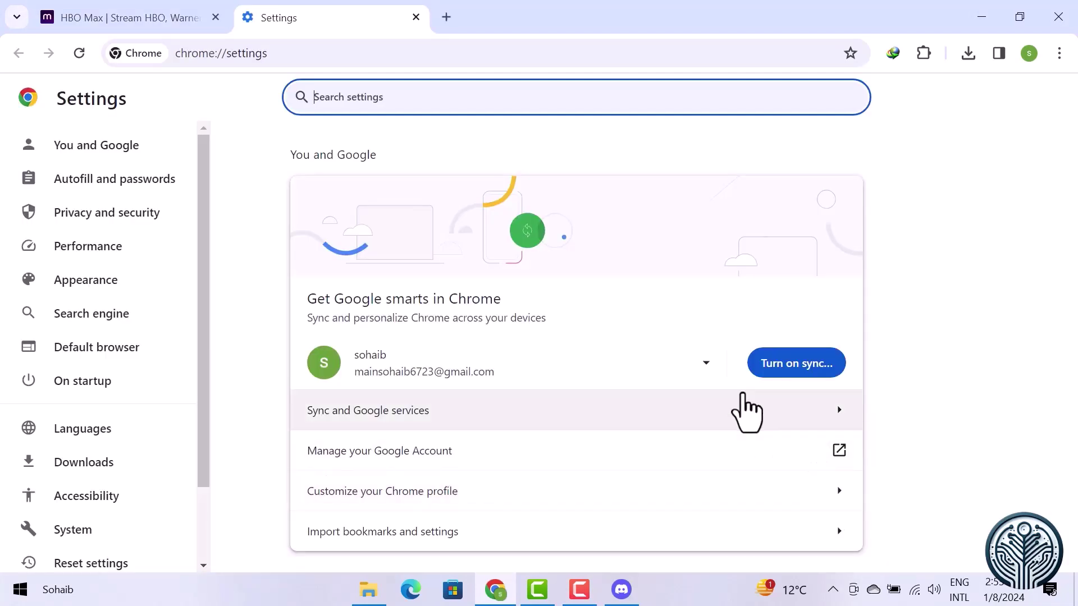
pyautogui.write('hard')
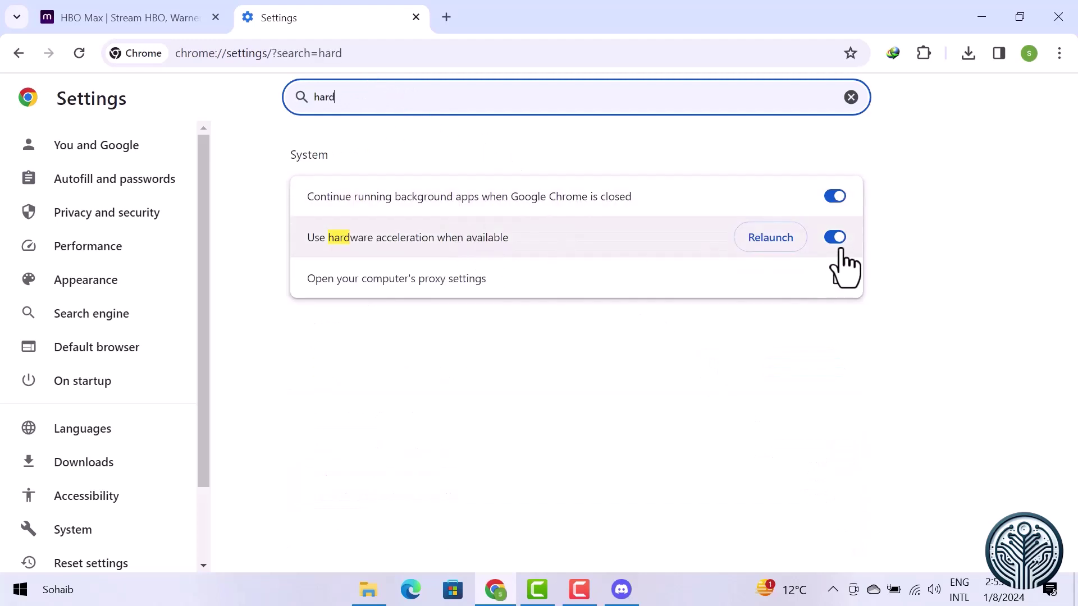
pyautogui.click(835, 237)
pyautogui.click(152, 21)
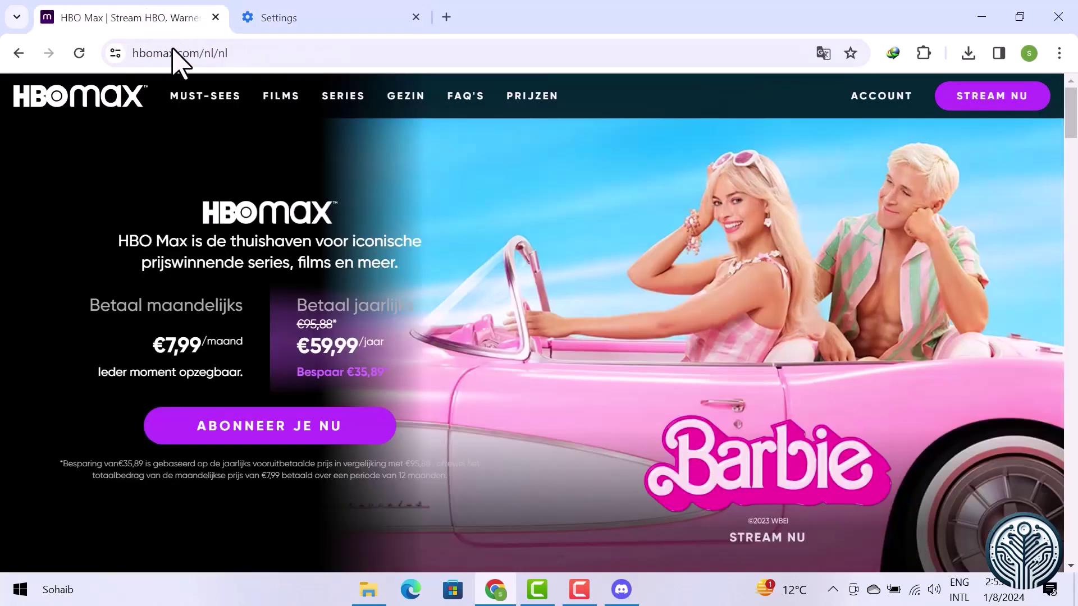
# - Return to Discord and join the INFO-TECH server's Stream Room voice channel
pyautogui.click(621, 589)
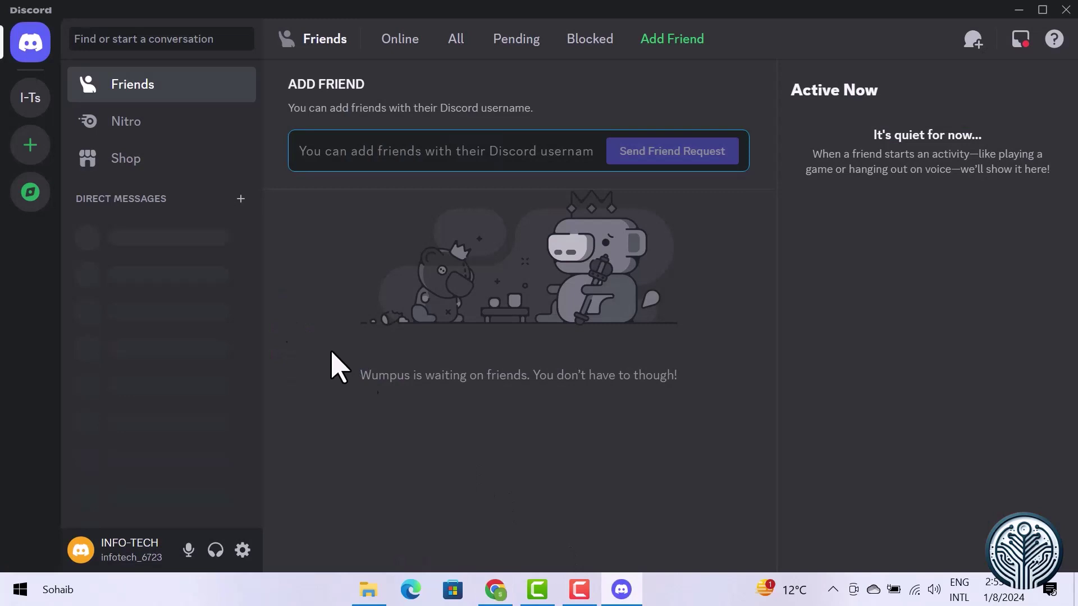
pyautogui.click(30, 98)
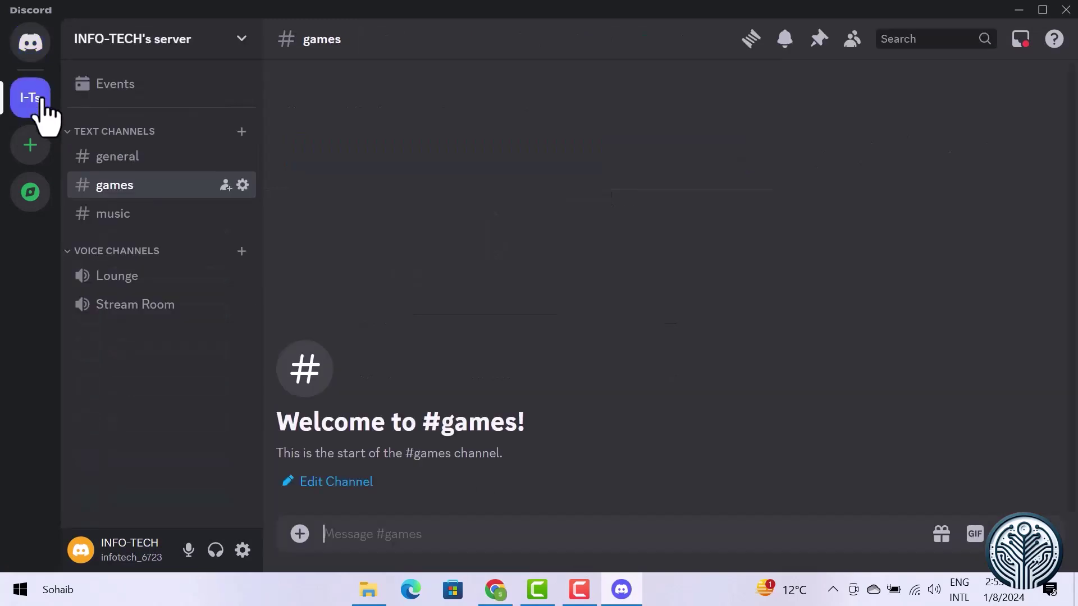
pyautogui.click(135, 305)
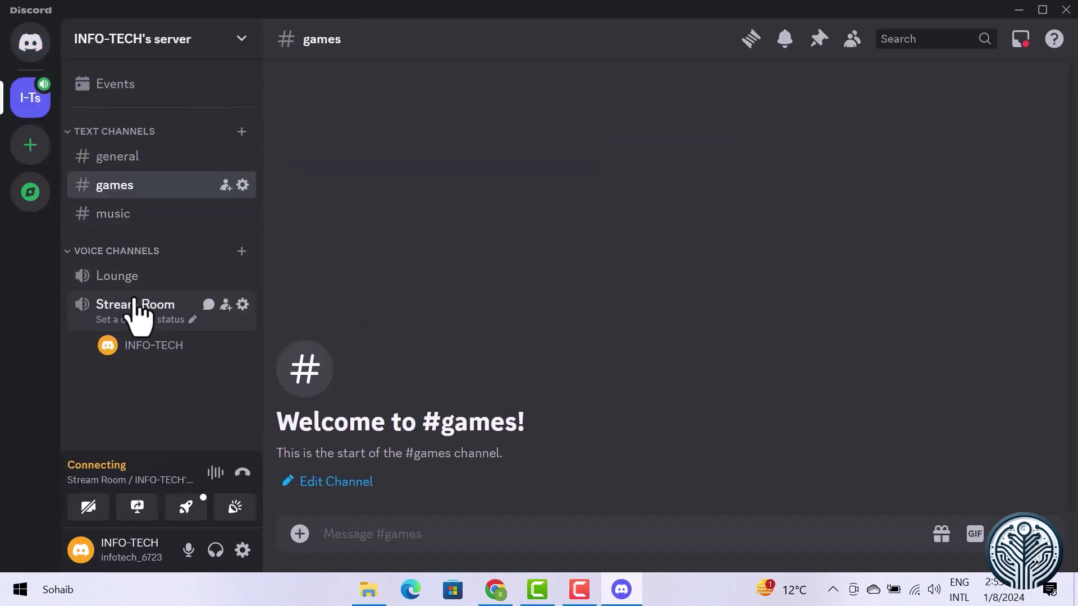
# - Share the HBO Max window at 720p, 30 fps and go live
pyautogui.click(138, 505)
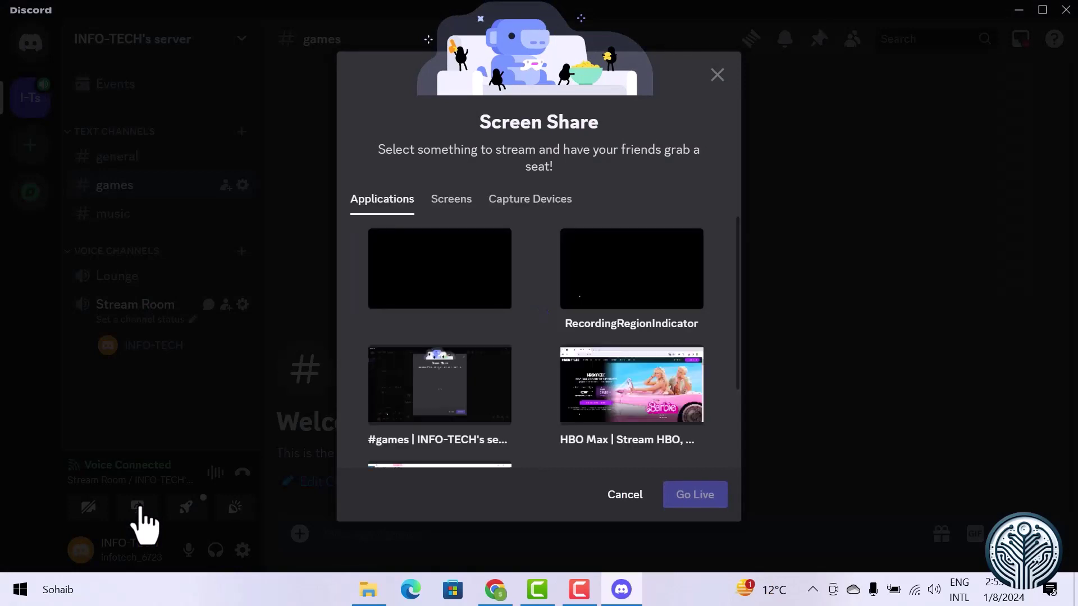
pyautogui.click(608, 396)
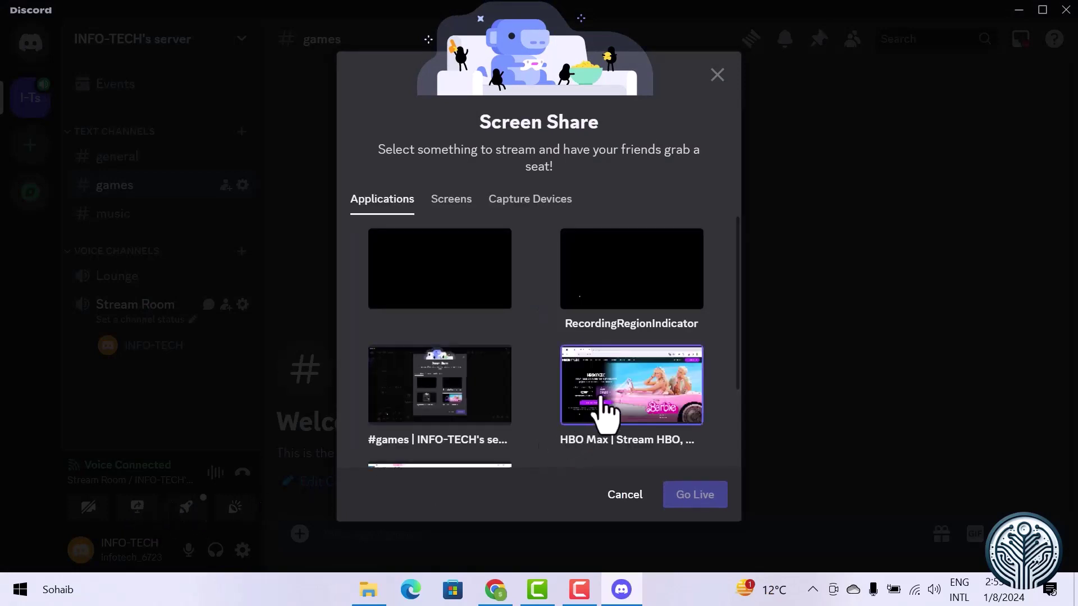
pyautogui.click(609, 411)
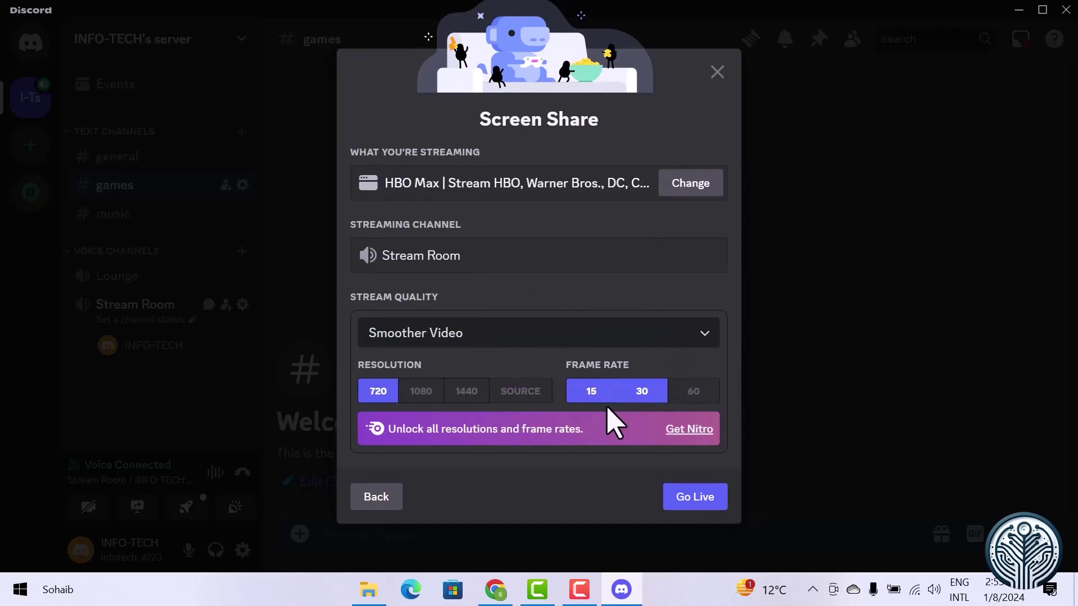
pyautogui.click(695, 497)
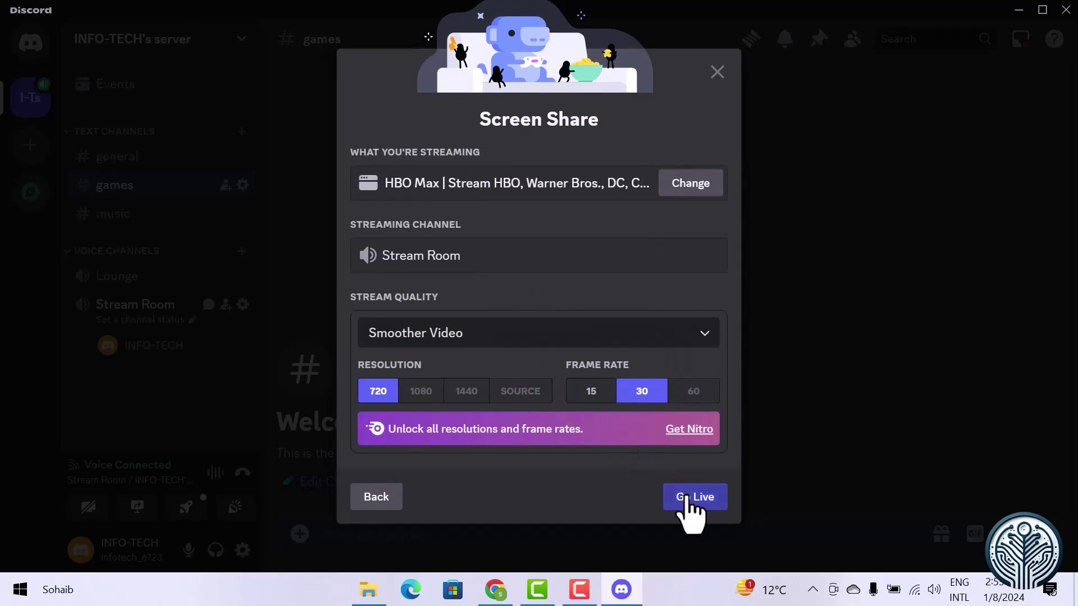